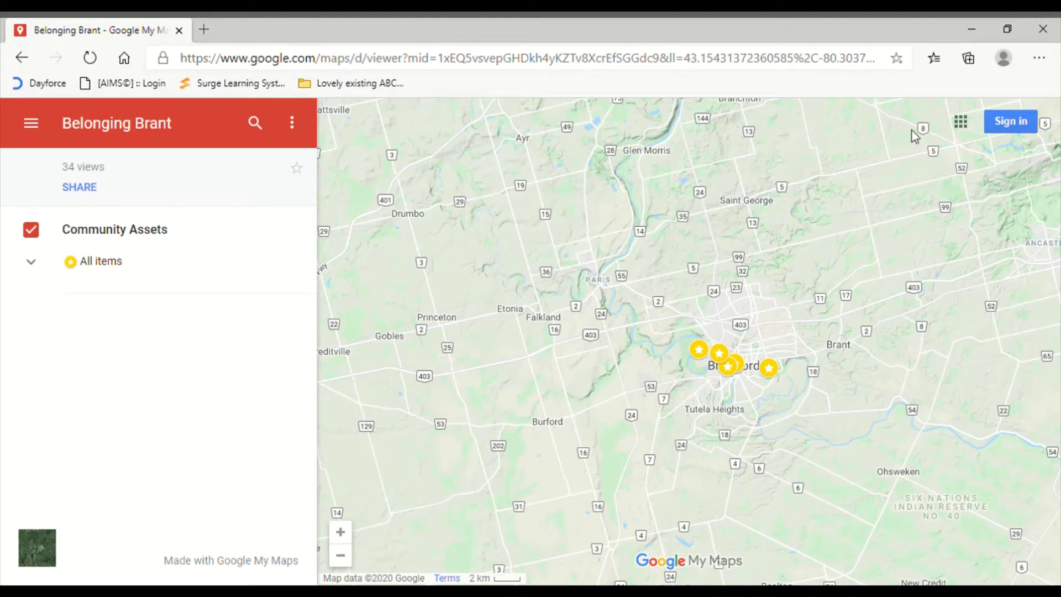
# - Sign in to the Google account from the Belonging Brant map viewer
pyautogui.click(1035, 119)
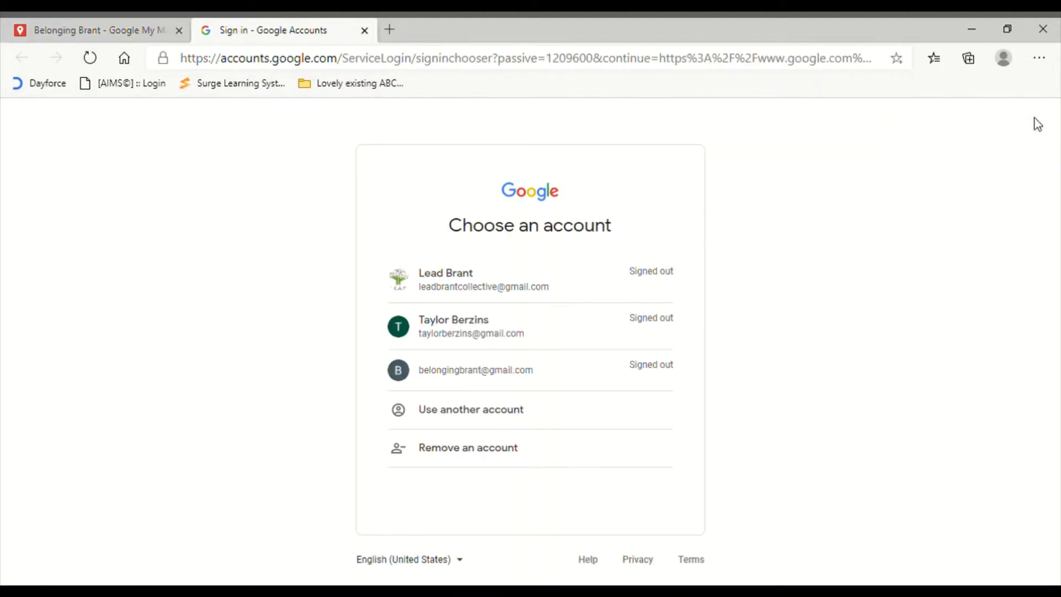
pyautogui.click(568, 345)
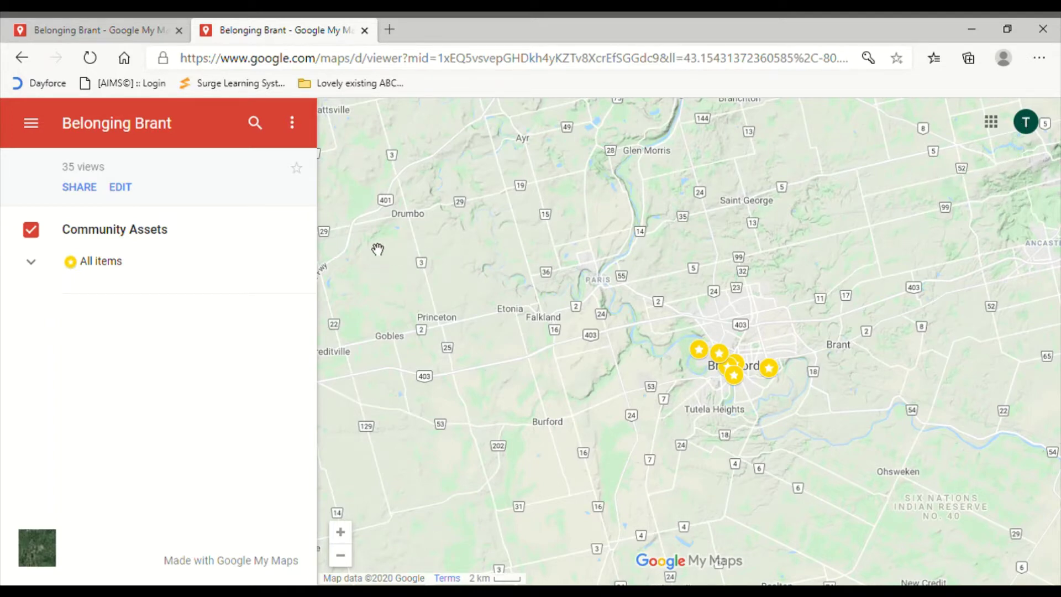
# - Open the Belonging Brant map in the editor and search places for 'Glenhyr'
pyautogui.click(125, 190)
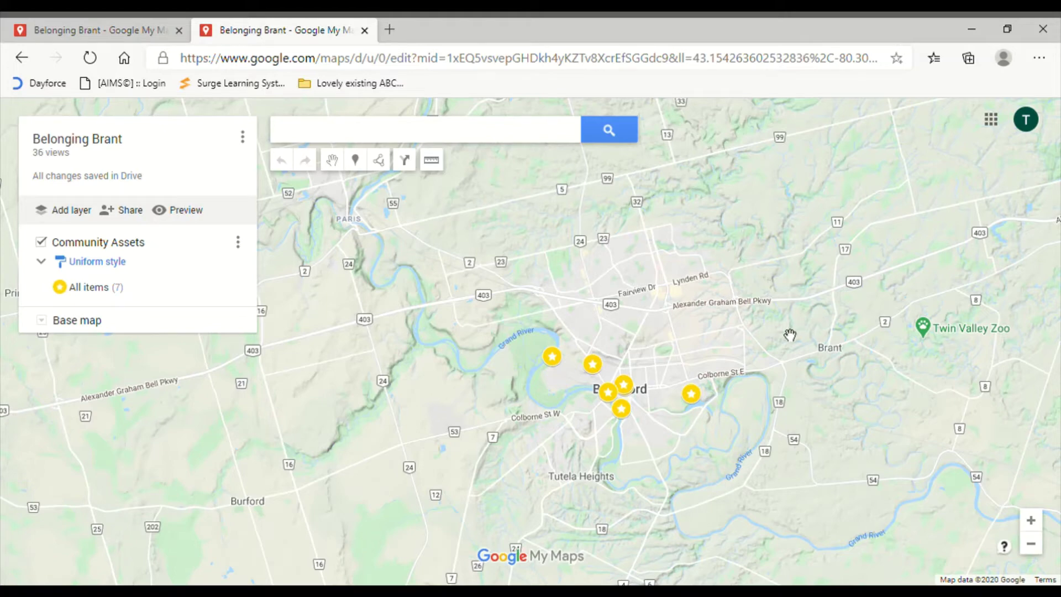
pyautogui.click(492, 131)
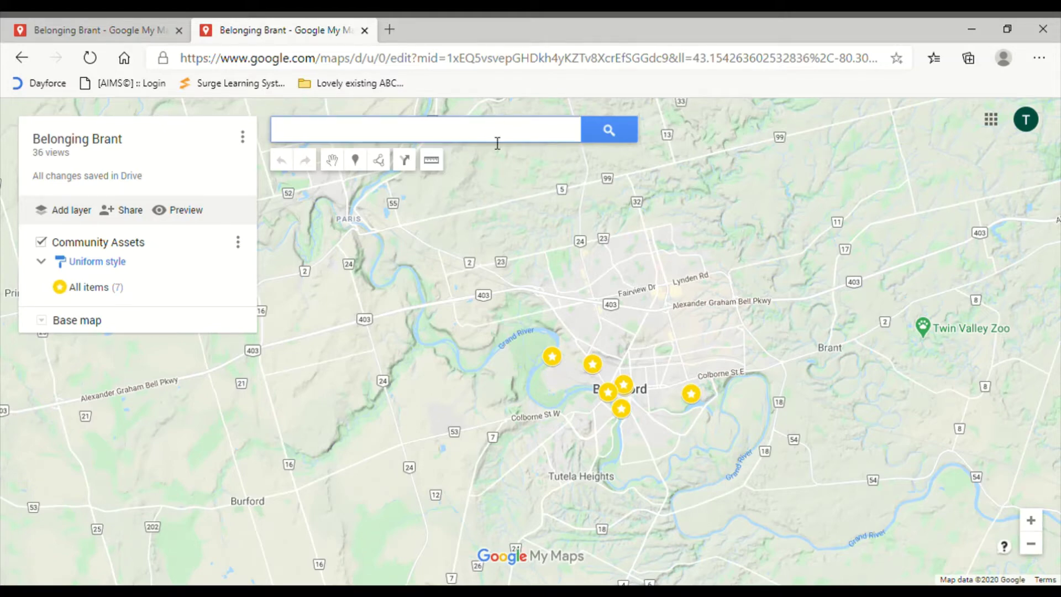
pyautogui.write('Gly')
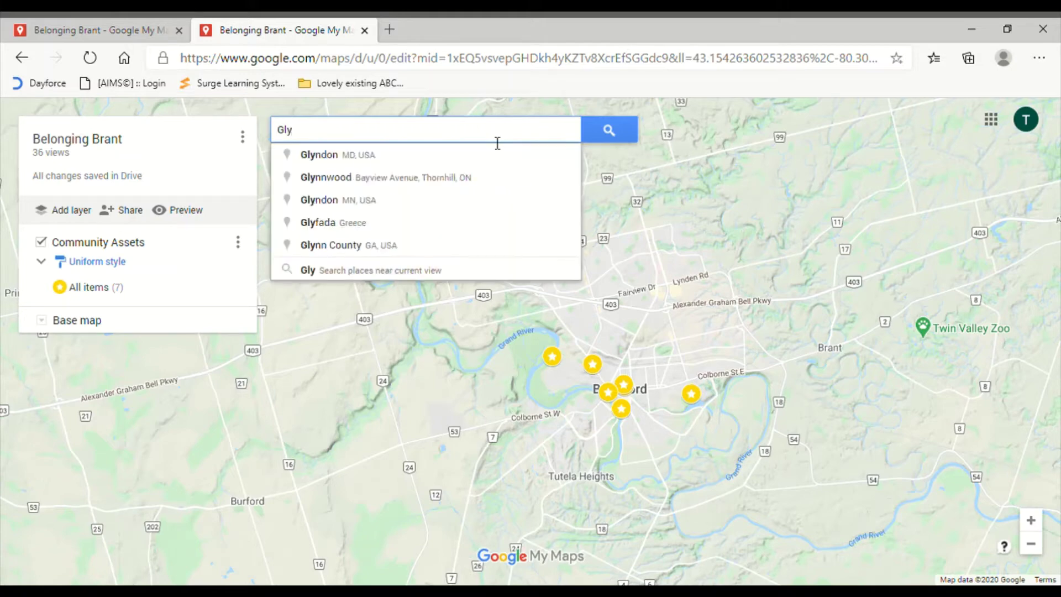
pyautogui.press('BackSpace')
pyautogui.write('enhyr')
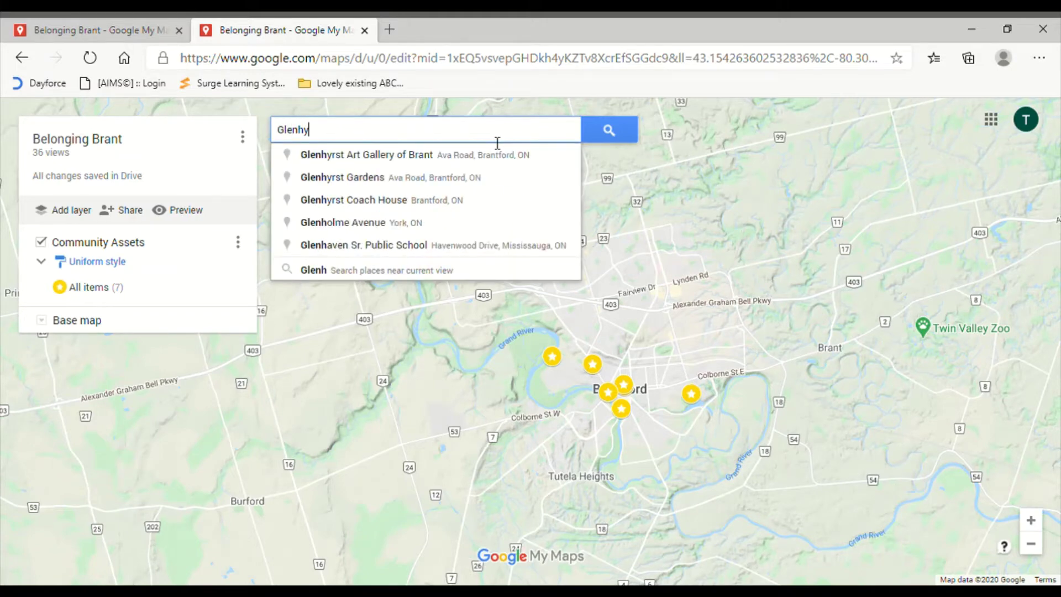
# - Pick the Glenhyrst Gardens suggestion, close its info card, and zoom in on its pin
pyautogui.click(407, 186)
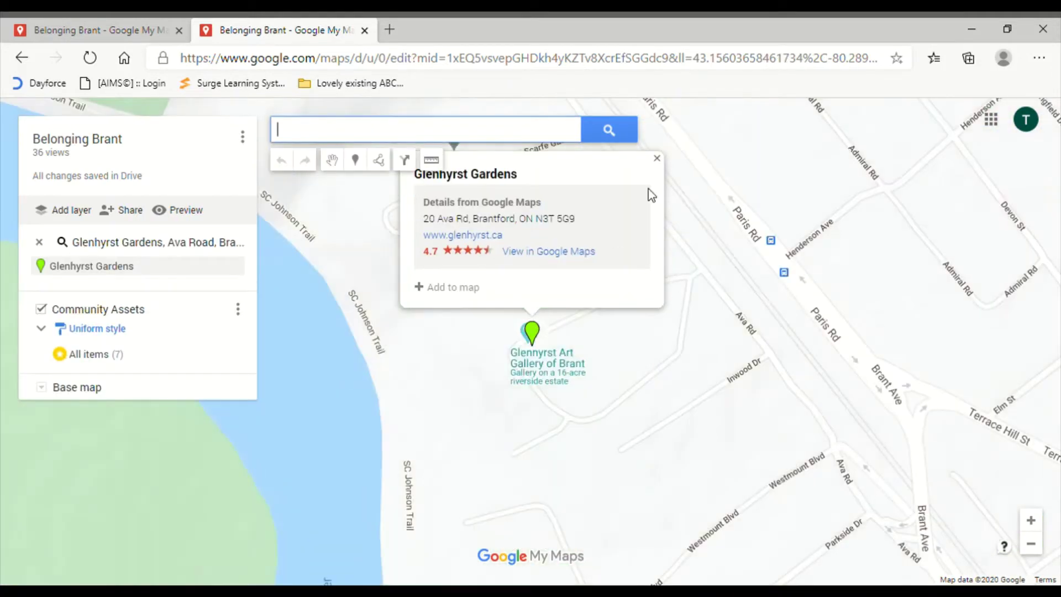
pyautogui.click(658, 160)
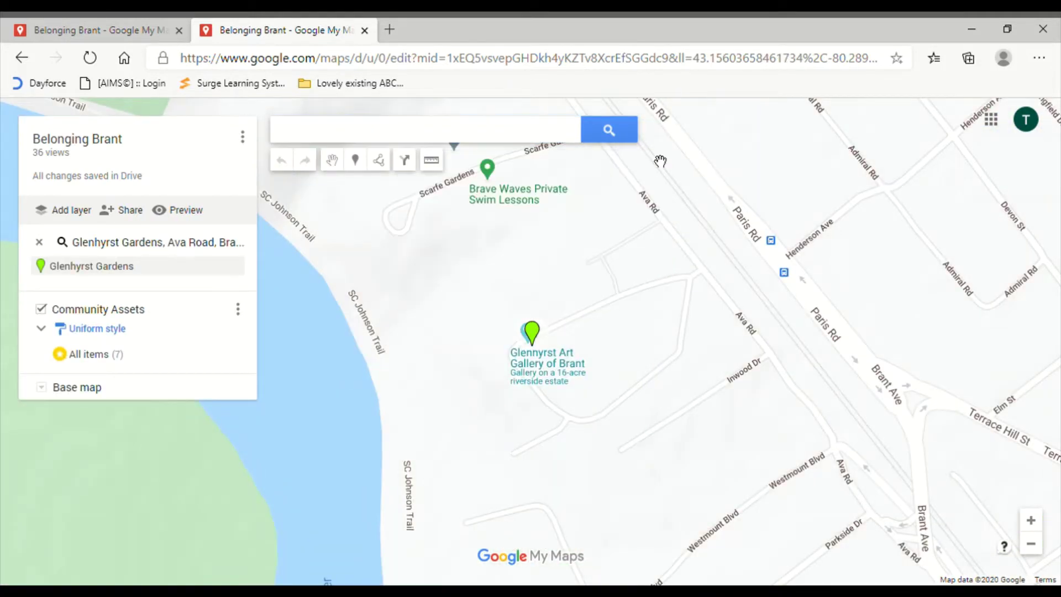
pyautogui.click(1032, 551)
pyautogui.click(1032, 551)
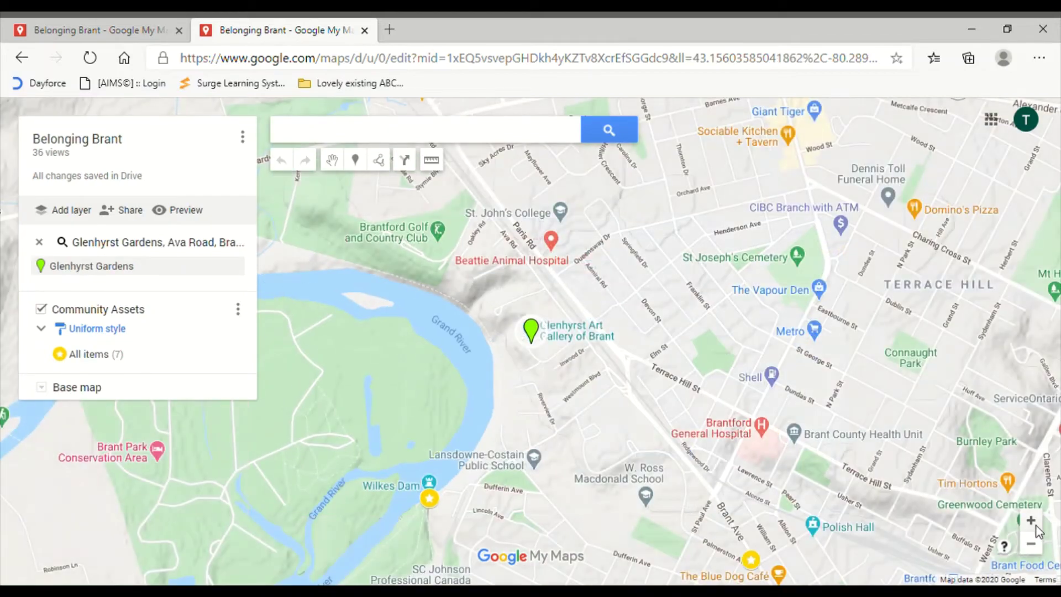
pyautogui.click(1037, 528)
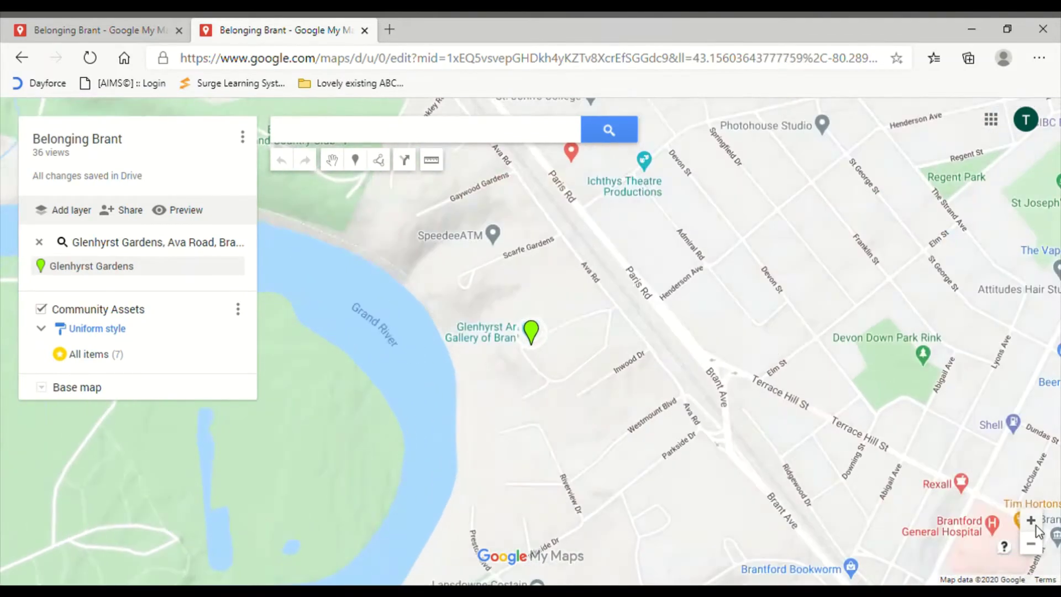
pyautogui.click(1031, 520)
pyautogui.click(1030, 520)
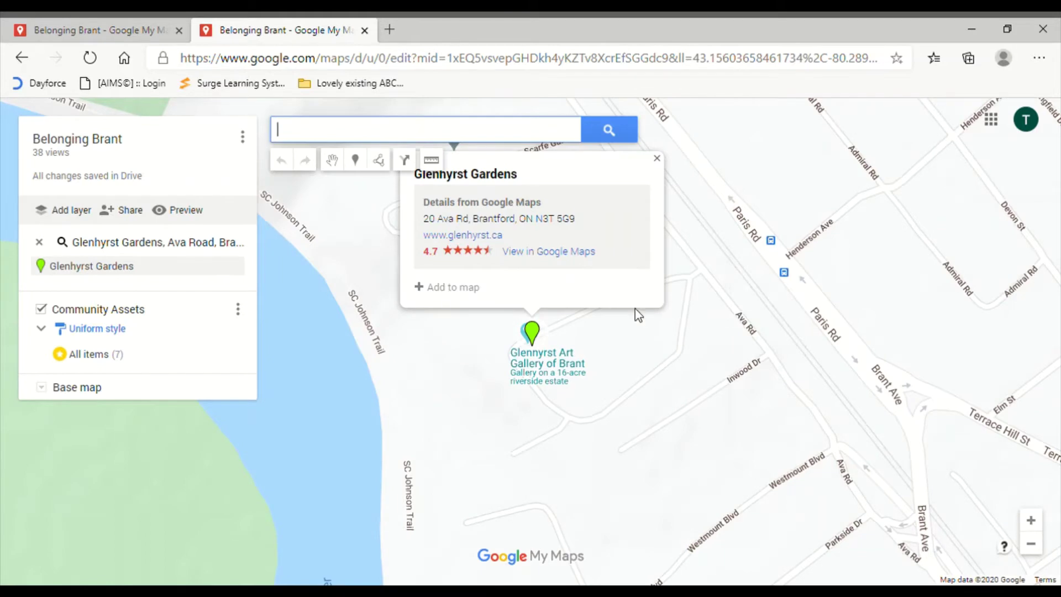
# - Pan over to Devon Down Park, then return to the Glenhyrst Gardens search result
pyautogui.click(718, 338)
pyautogui.moveTo(718, 338); pyautogui.dragTo(665, 374)
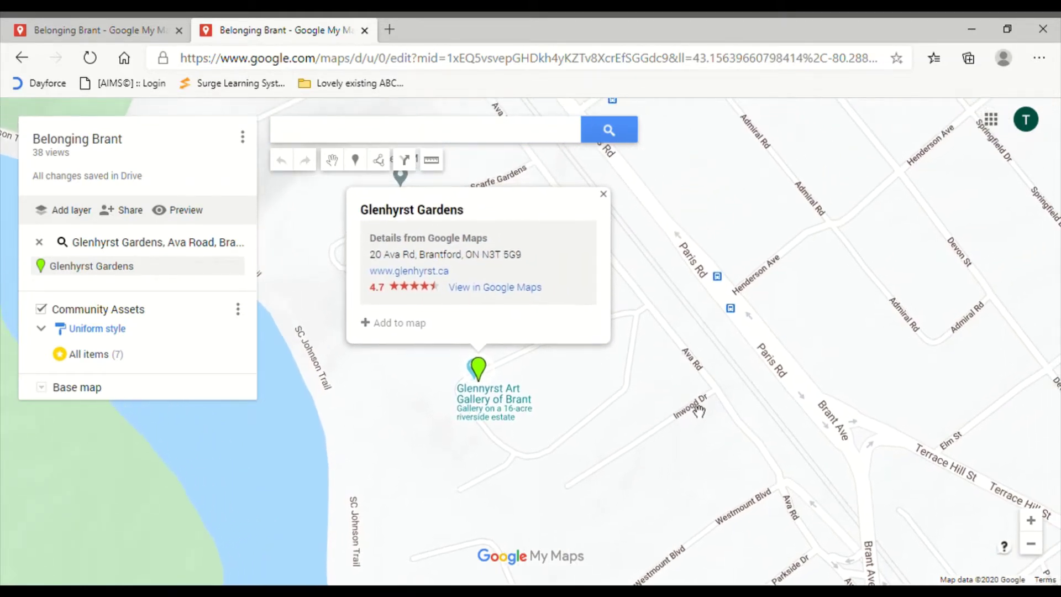
pyautogui.moveTo(681, 414); pyautogui.dragTo(589, 355)
pyautogui.moveTo(717, 308); pyautogui.dragTo(513, 346)
pyautogui.moveTo(561, 453); pyautogui.dragTo(293, 221)
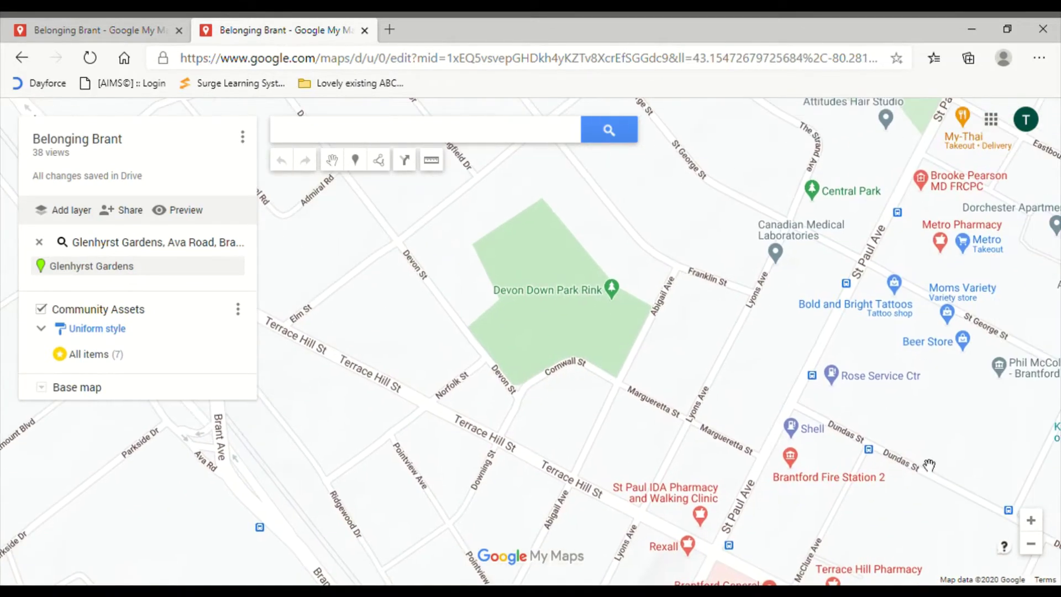
pyautogui.click(1030, 521)
pyautogui.click(1030, 520)
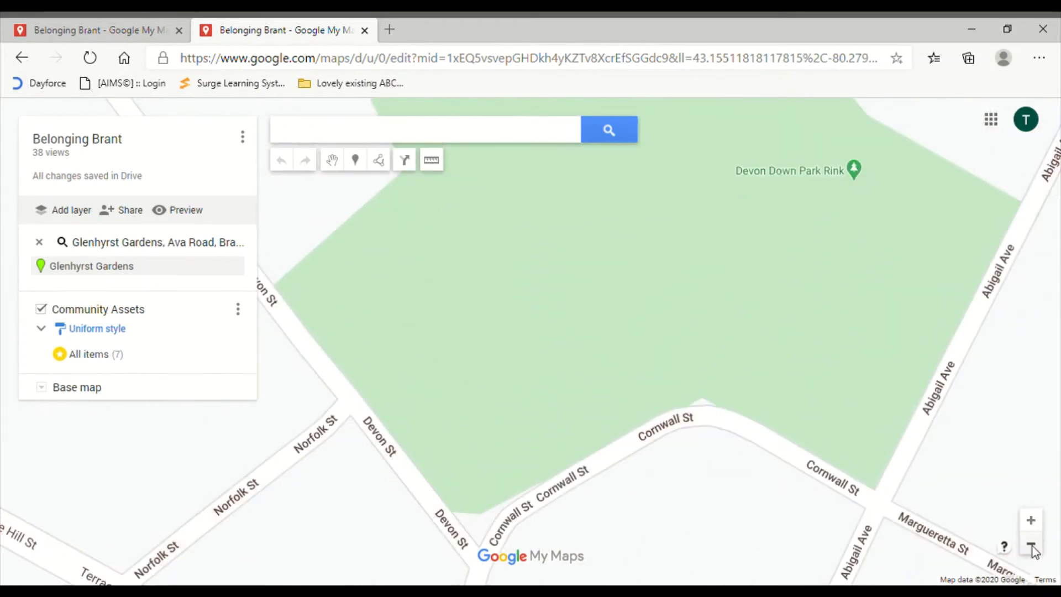
pyautogui.click(1031, 544)
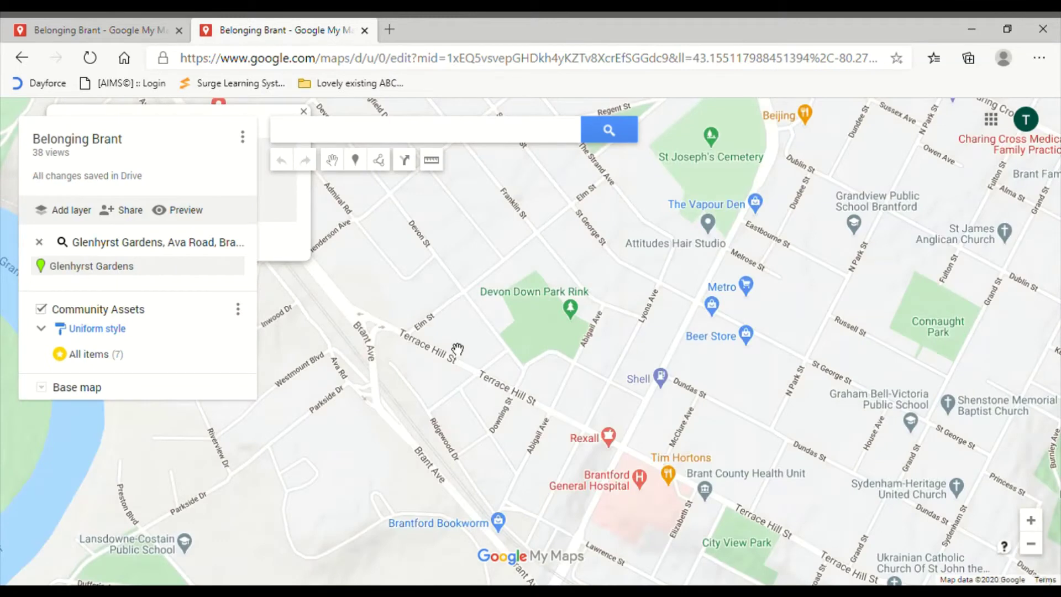
pyautogui.click(91, 265)
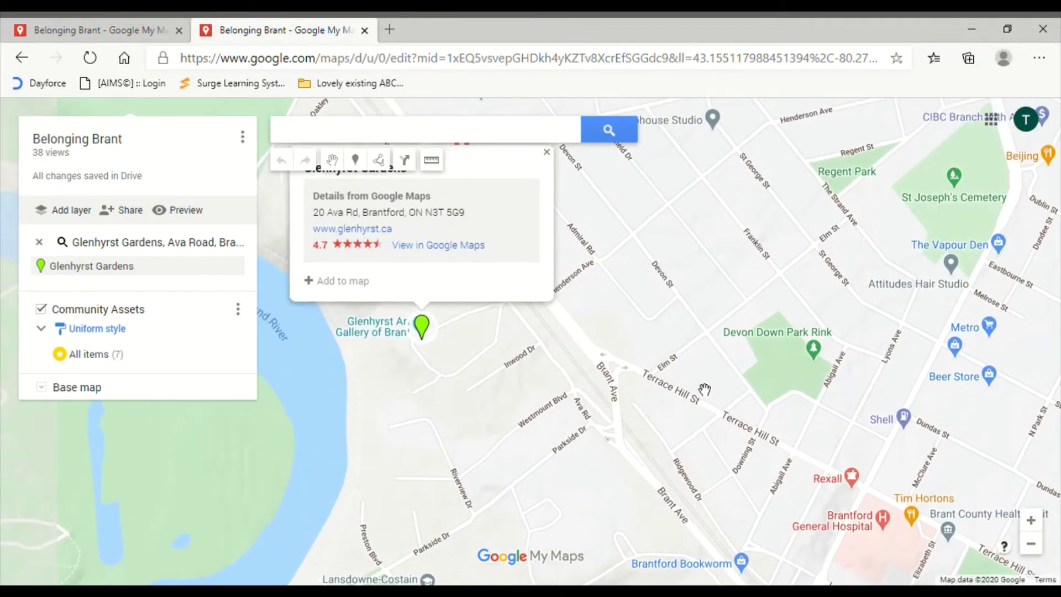
pyautogui.scroll(2, 519, 446)
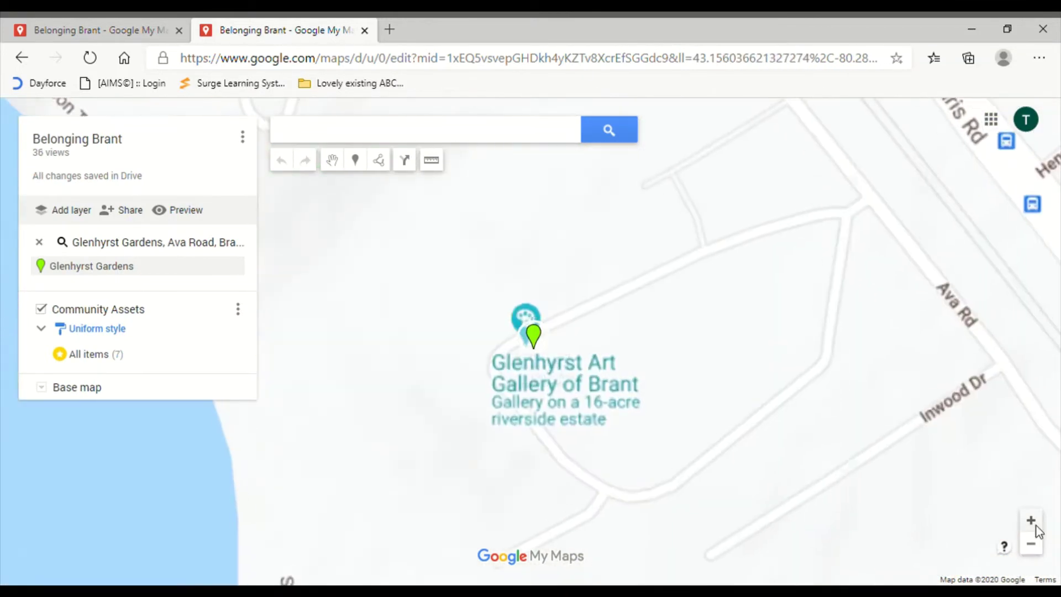
# - Drop a marker on the Glenhyrst pin titled 'Glenhyrst Garden' with the pasted picnic description
pyautogui.click(356, 163)
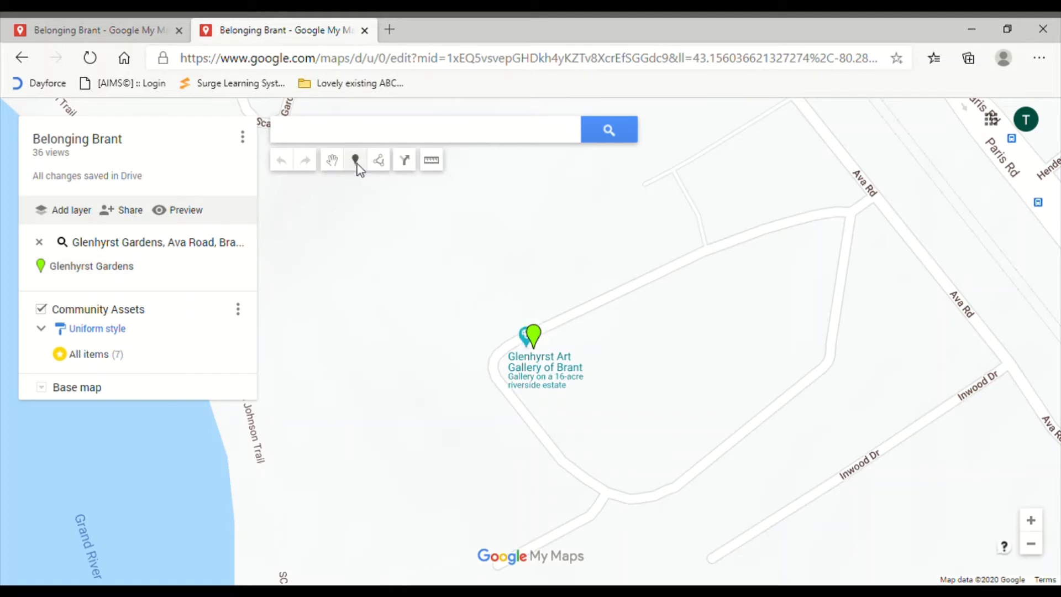
pyautogui.click(533, 353)
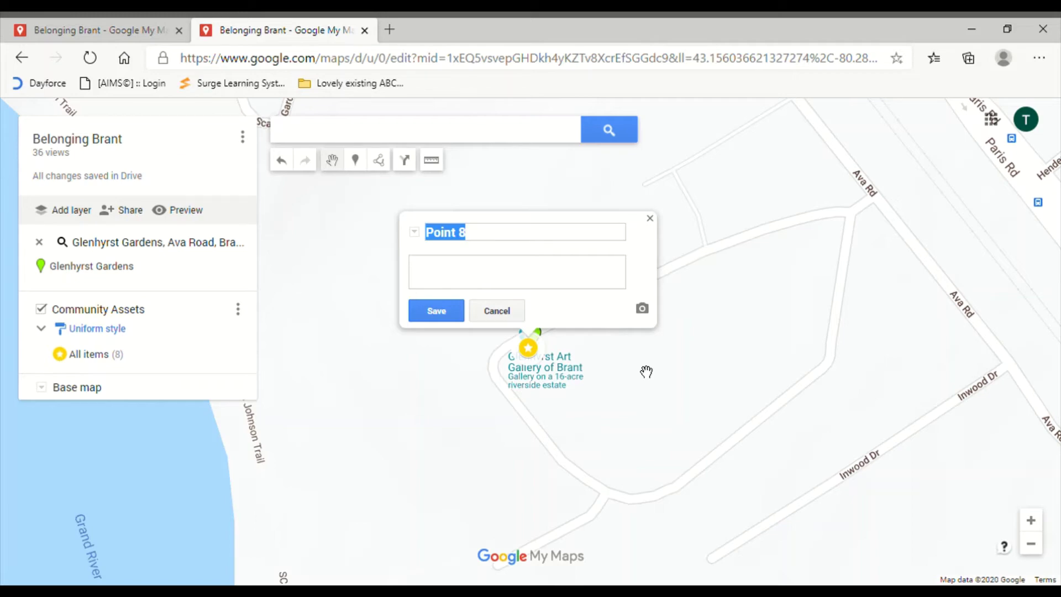
pyautogui.write('Glenhy')
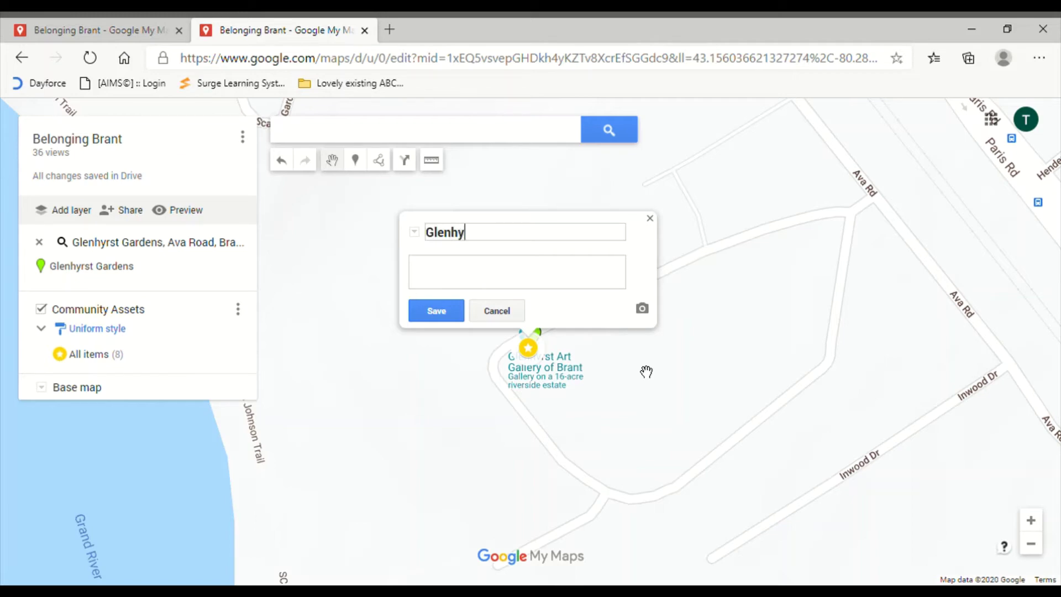
pyautogui.write('rst Garden')
pyautogui.press('Tab')
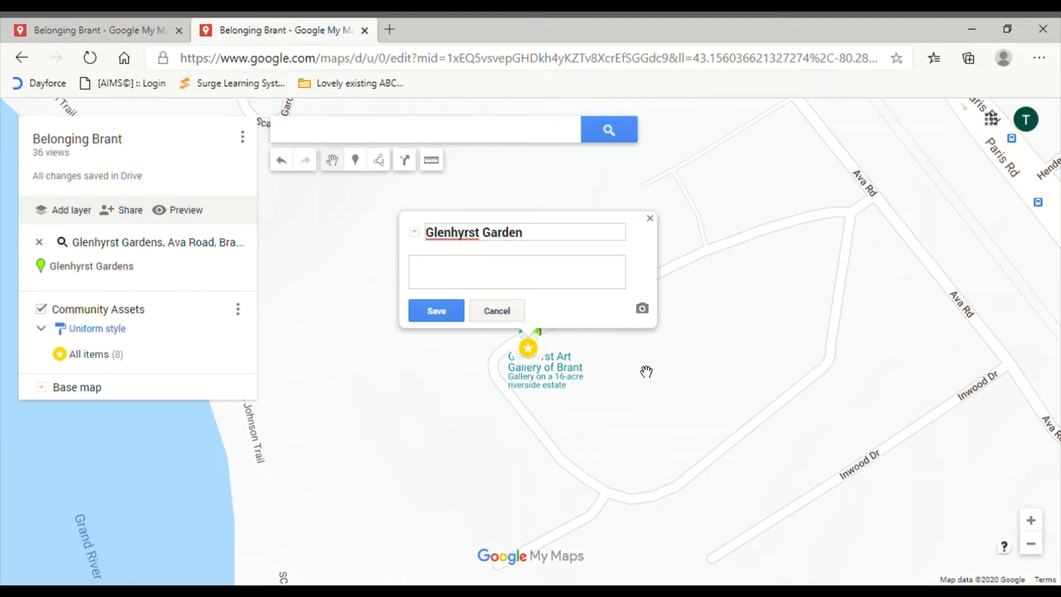
pyautogui.write('My family loves to come here for picnics during the summer and spring. We also love to stroll through the winter light display.')
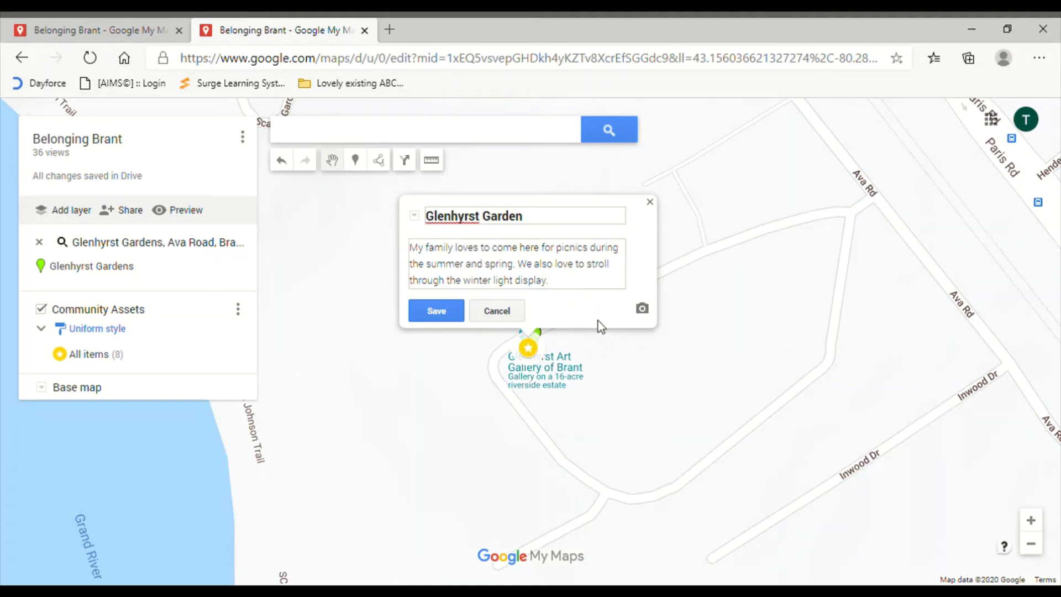
# - Attach the tree-and-flowerbed photo from a 'glenhyrst gardens' image search and save the marker
pyautogui.click(642, 309)
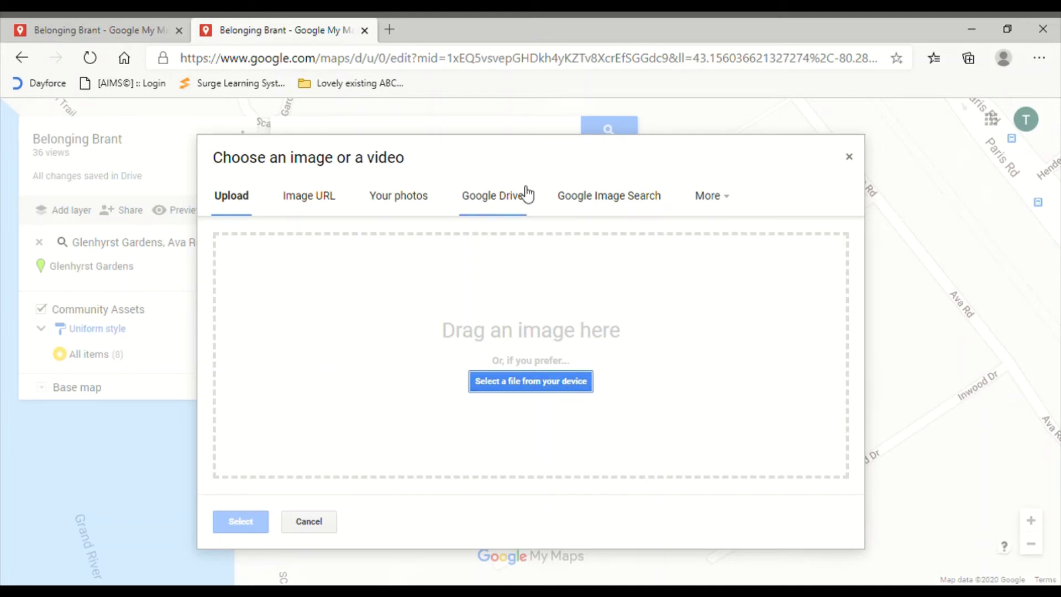
pyautogui.click(584, 203)
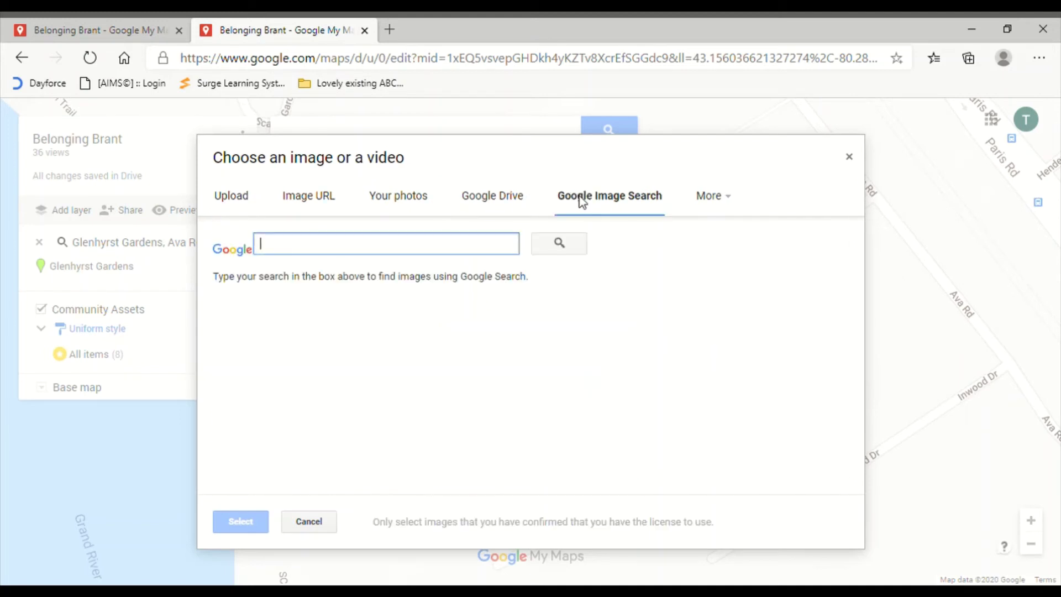
pyautogui.write('glenh')
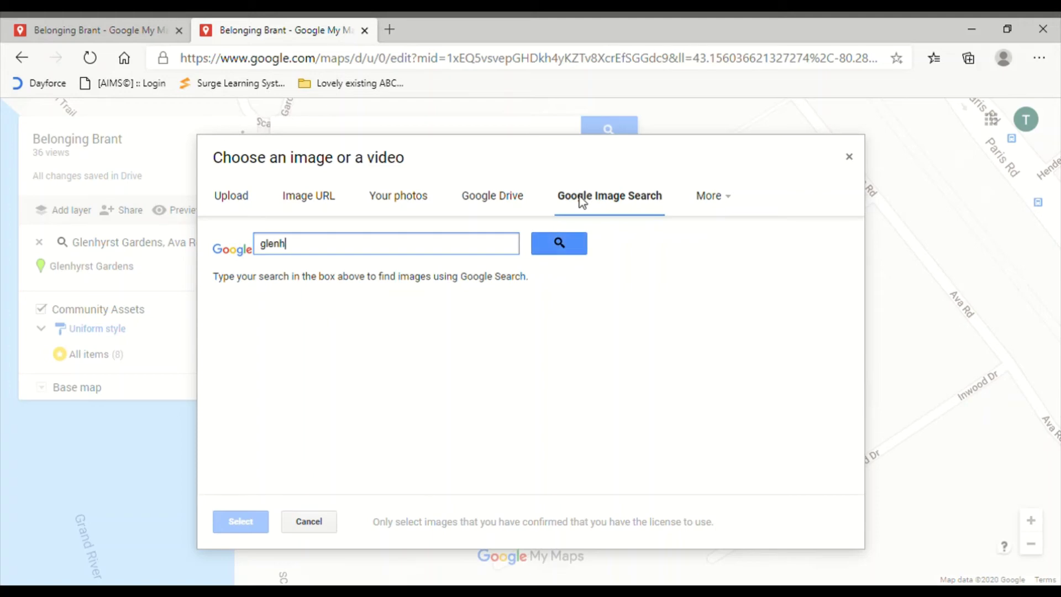
pyautogui.write('yrst gardens')
pyautogui.press('Return')
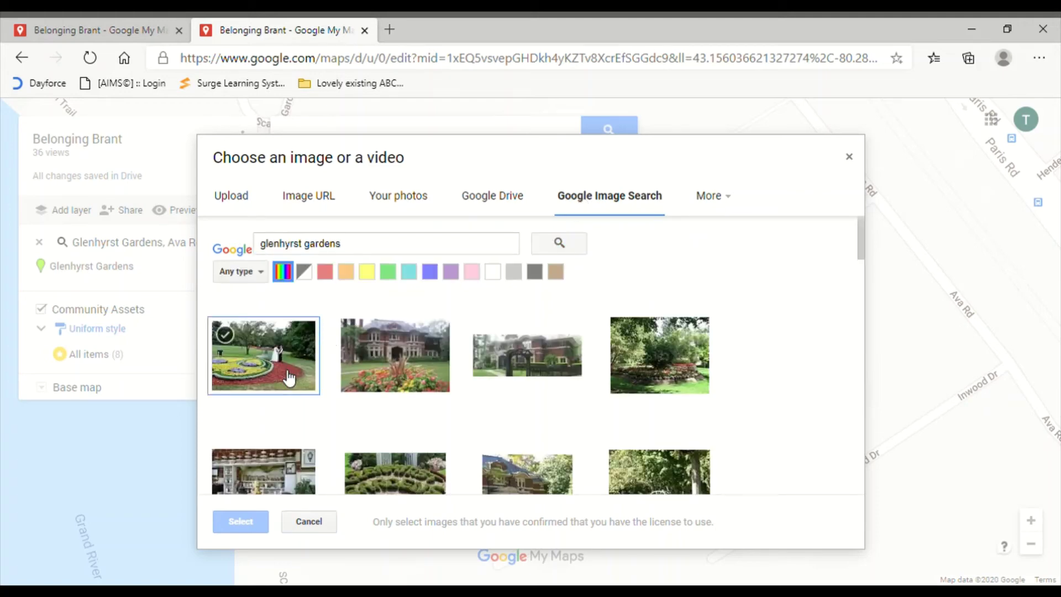
pyautogui.click(289, 379)
pyautogui.click(630, 348)
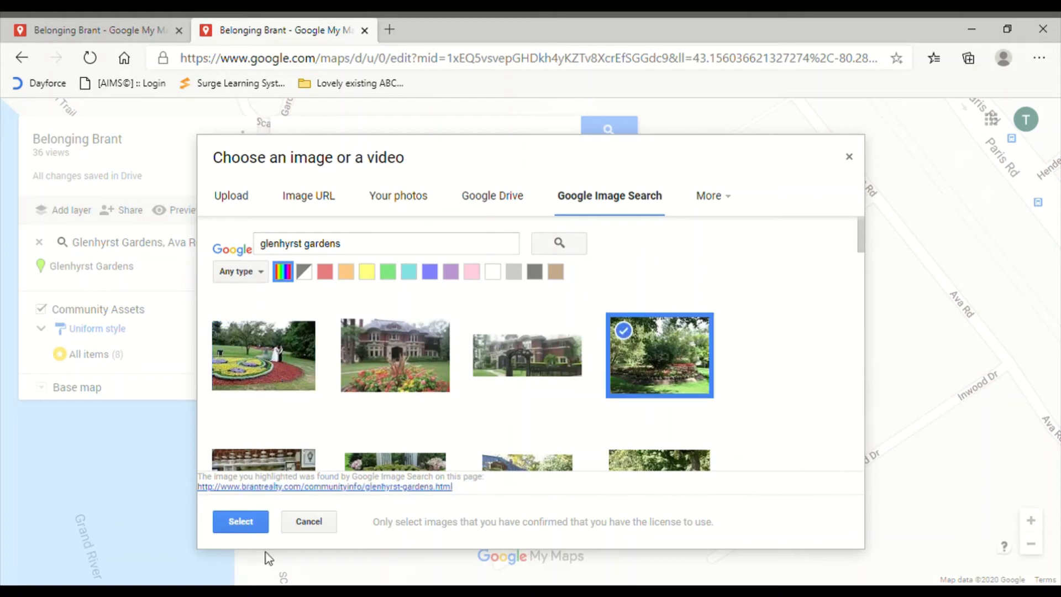
pyautogui.click(259, 525)
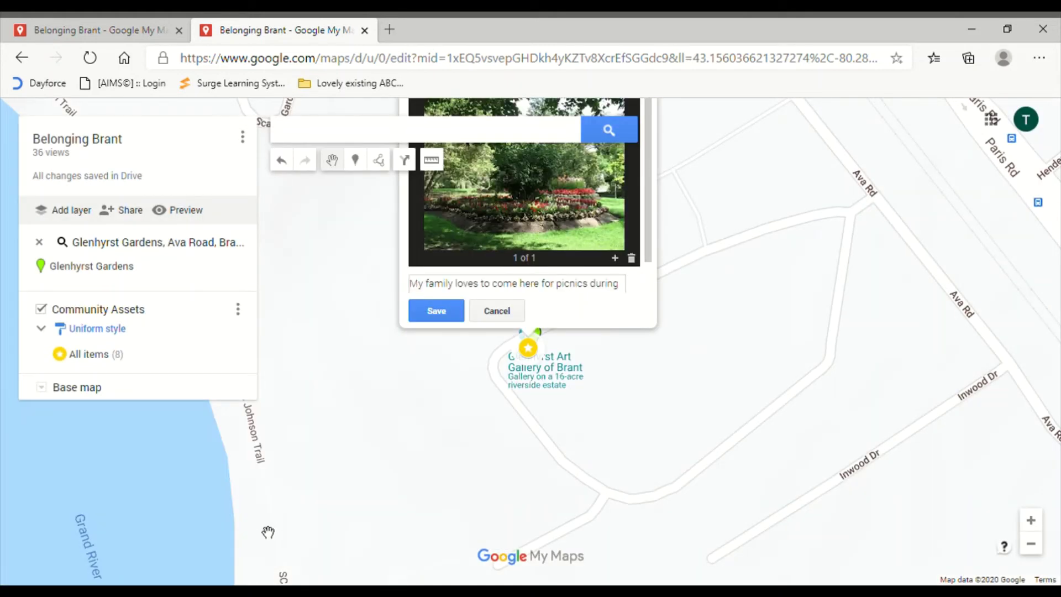
pyautogui.click(454, 319)
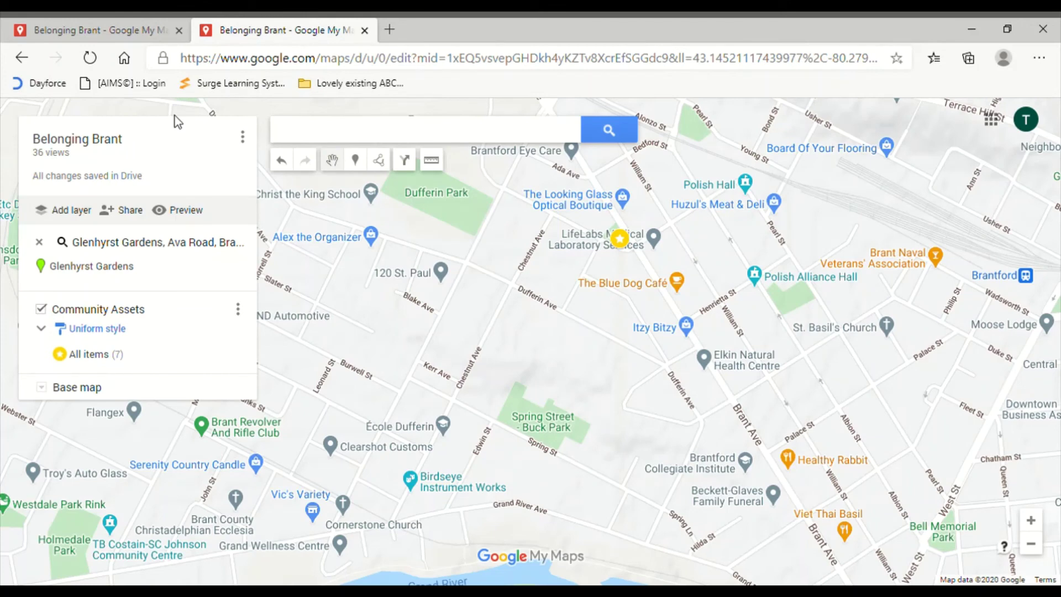
# - Draw a five-corner shape around Spring Street – Buck Park, closing it at Chestnut and Dufferin
pyautogui.click(380, 165)
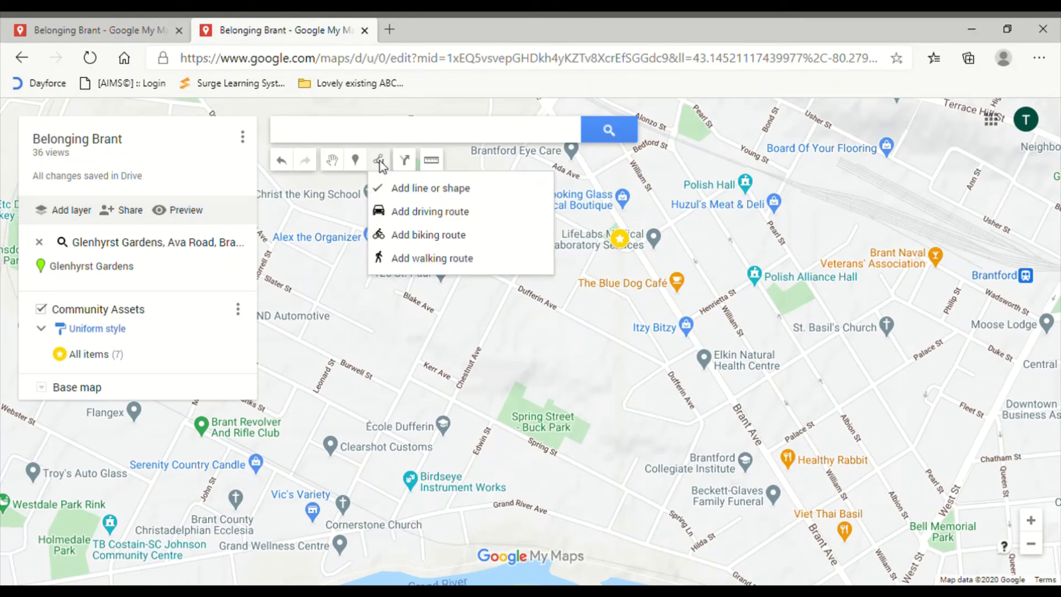
pyautogui.click(403, 190)
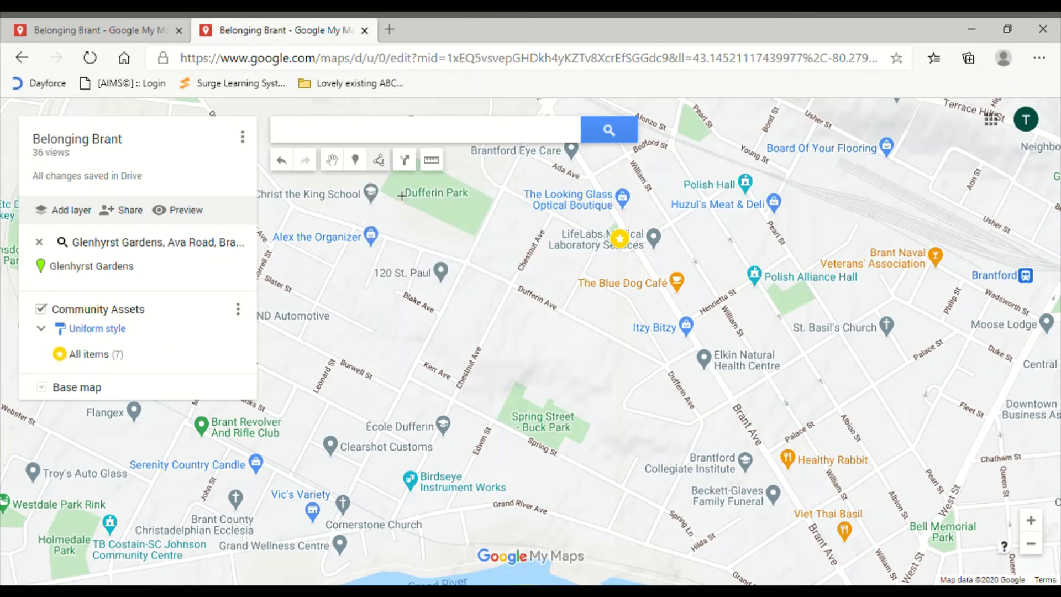
pyautogui.click(512, 285)
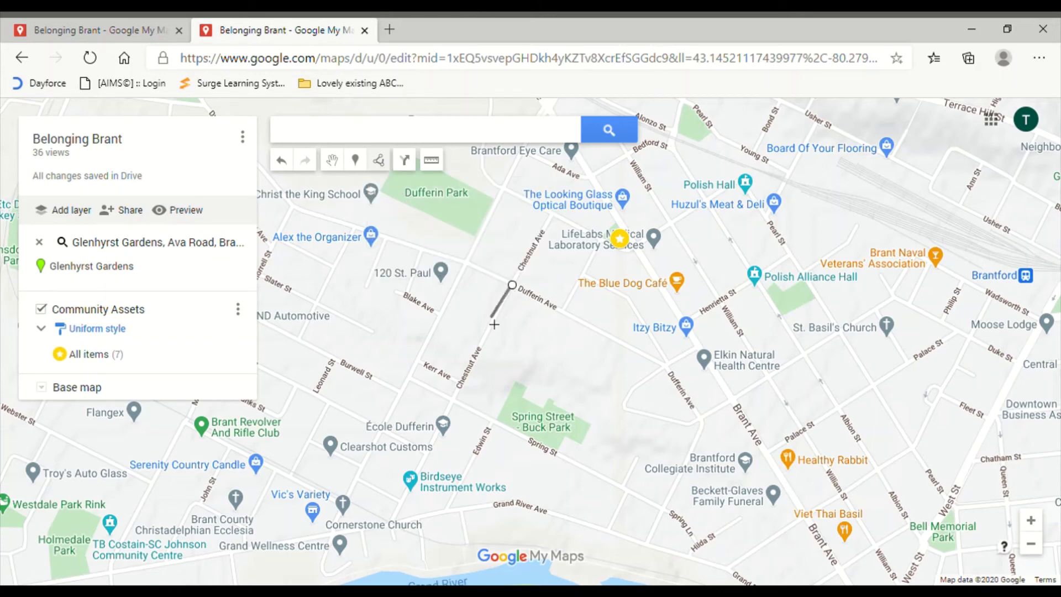
pyautogui.click(451, 401)
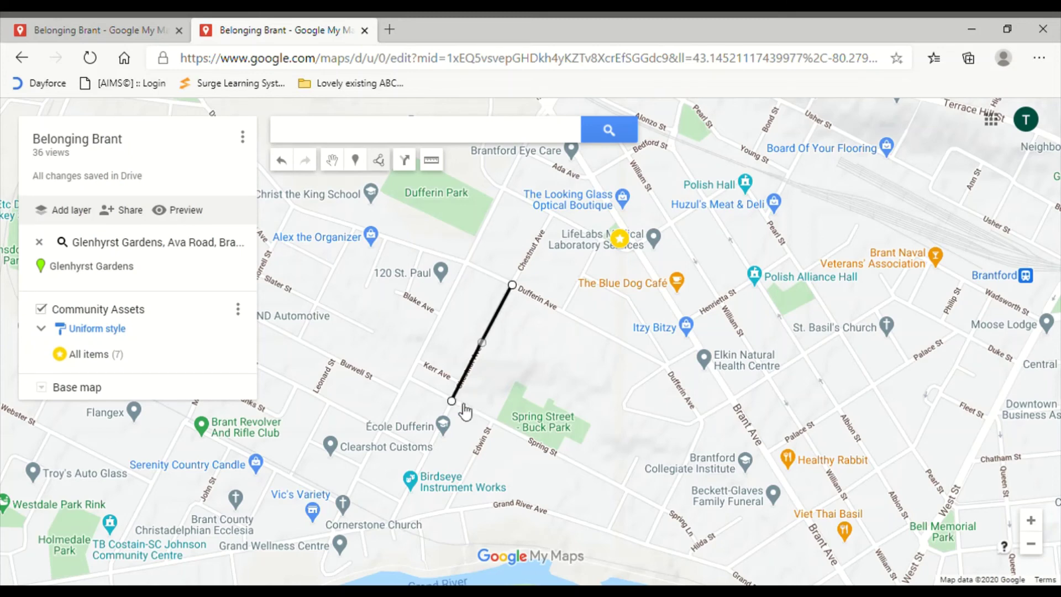
pyautogui.click(626, 489)
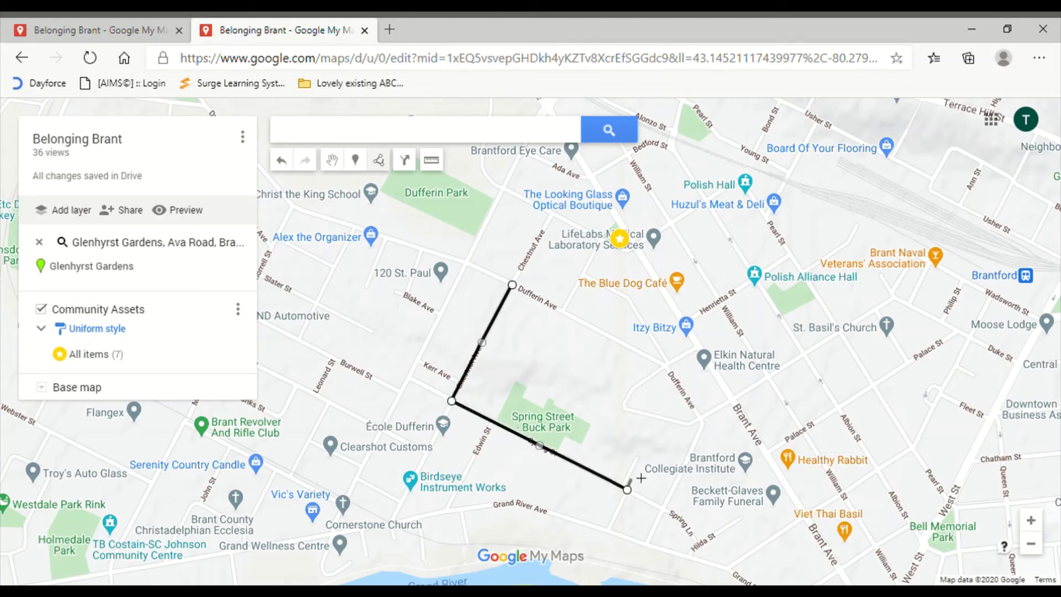
pyautogui.click(701, 420)
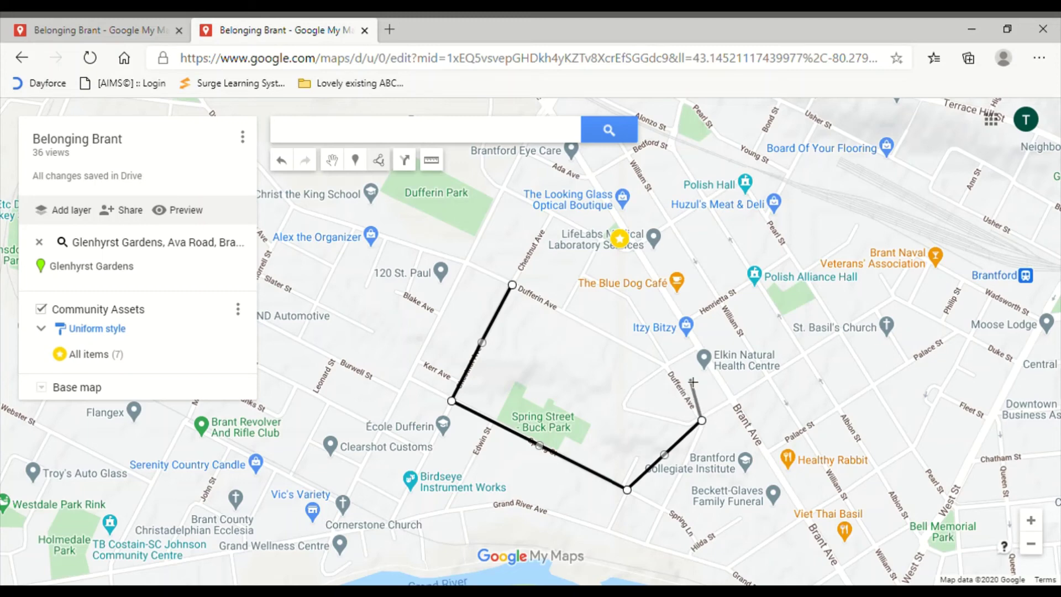
pyautogui.click(664, 368)
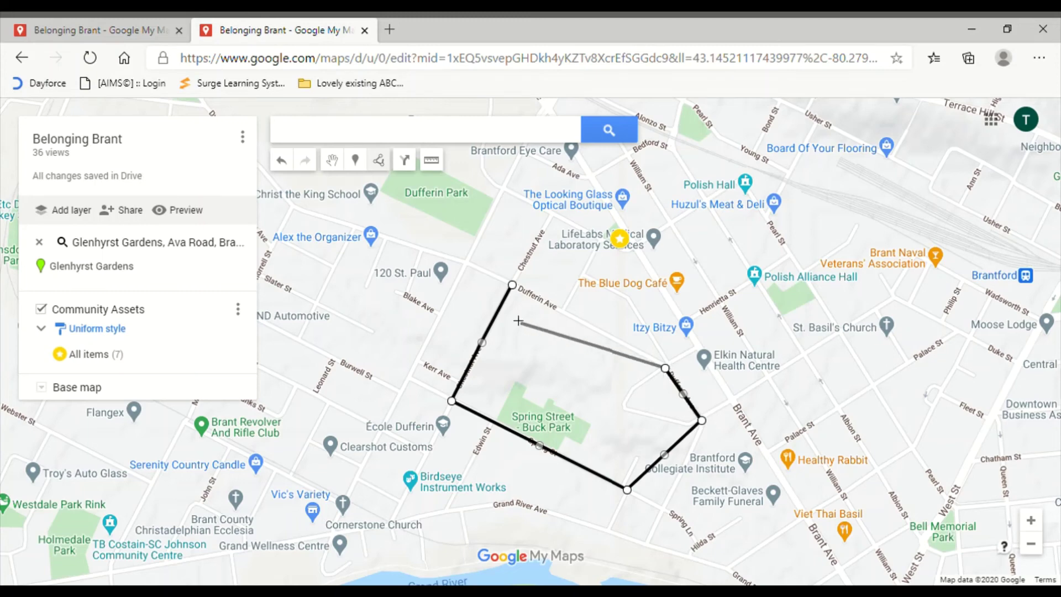
pyautogui.click(512, 285)
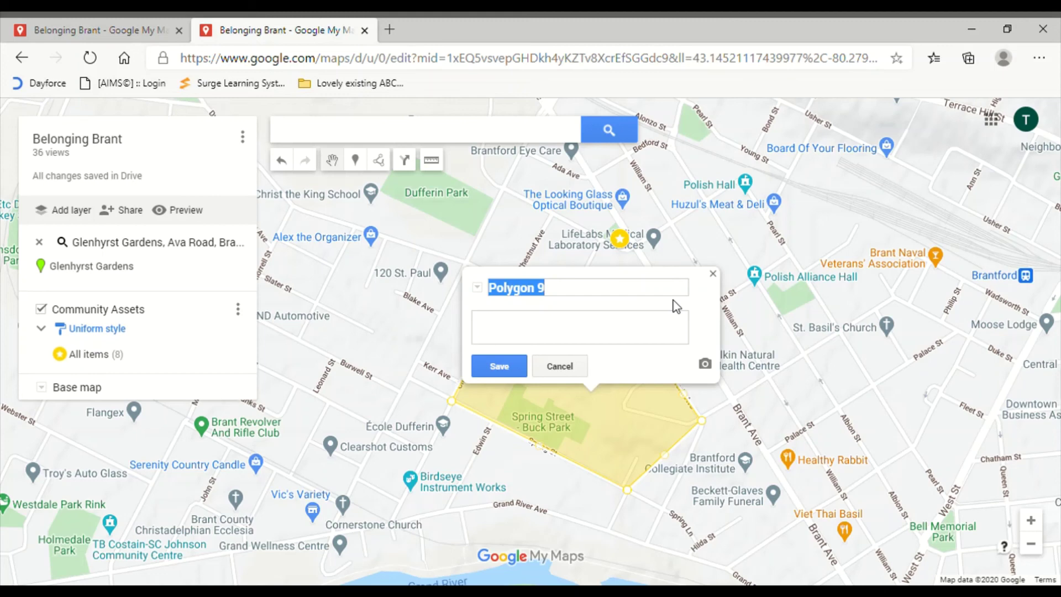
# - Rename Polygon 9 to 'Where I like to walk', paste its old-houses description, and save
pyautogui.click(635, 286)
pyautogui.hotkey('ctrl', 'a')
pyautogui.write('W')
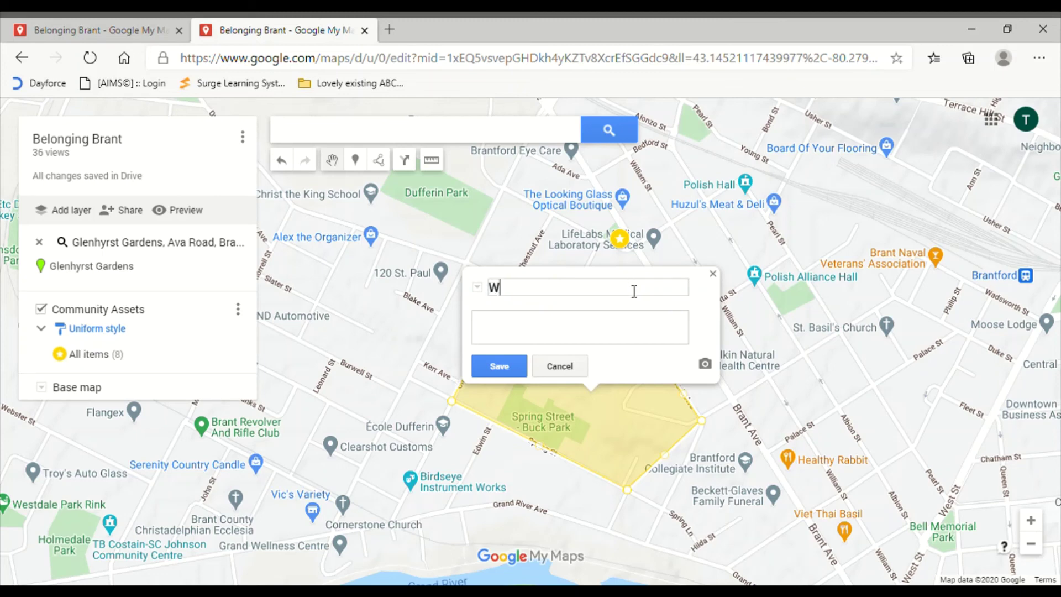
pyautogui.write('here I like to w')
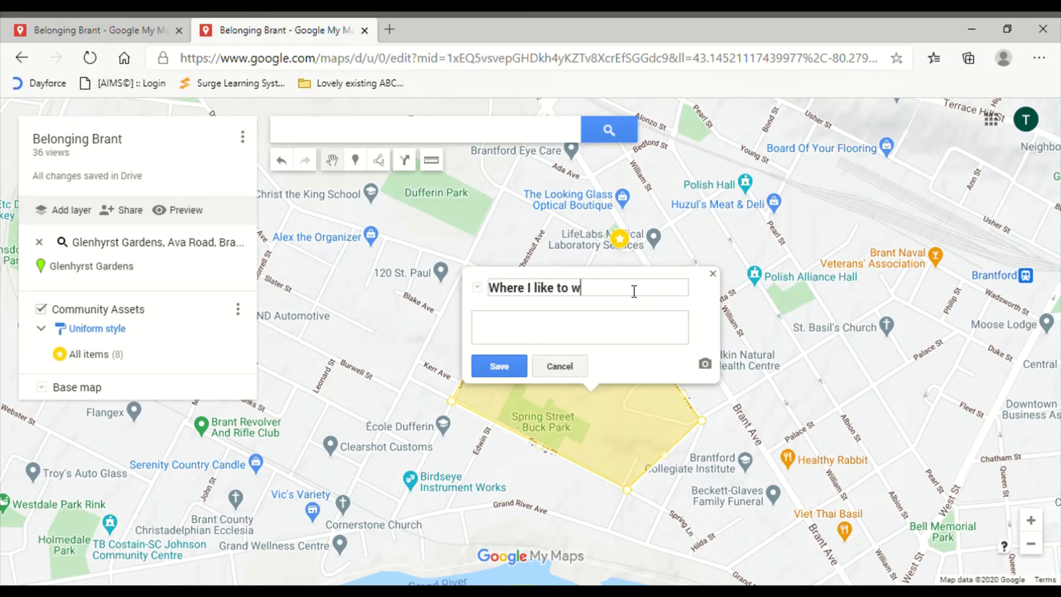
pyautogui.write('alk')
pyautogui.press('Tab')
pyautogui.write("This is a block I love to wander because of the cool old houses. There's often really lovely halloween and christmas decorations to look at!")
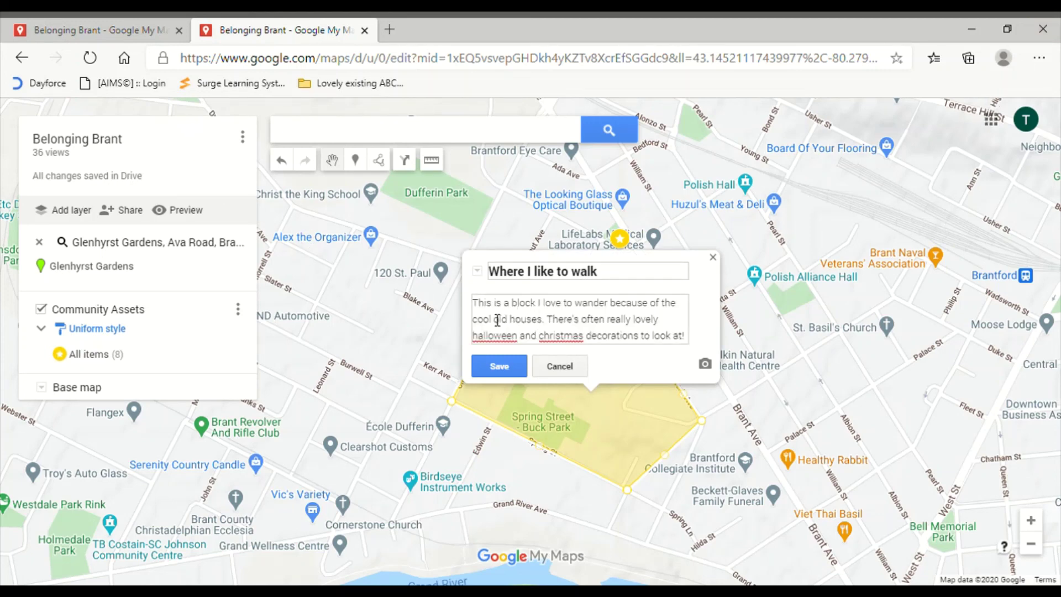
pyautogui.moveTo(473, 303); pyautogui.dragTo(580, 329)
pyautogui.click(615, 321)
pyautogui.click(500, 367)
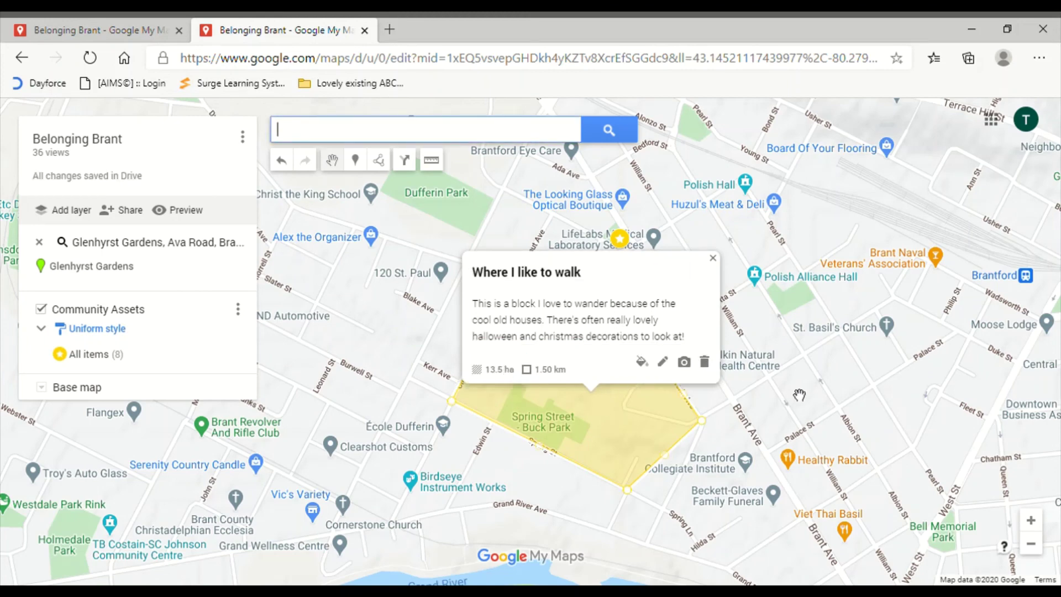